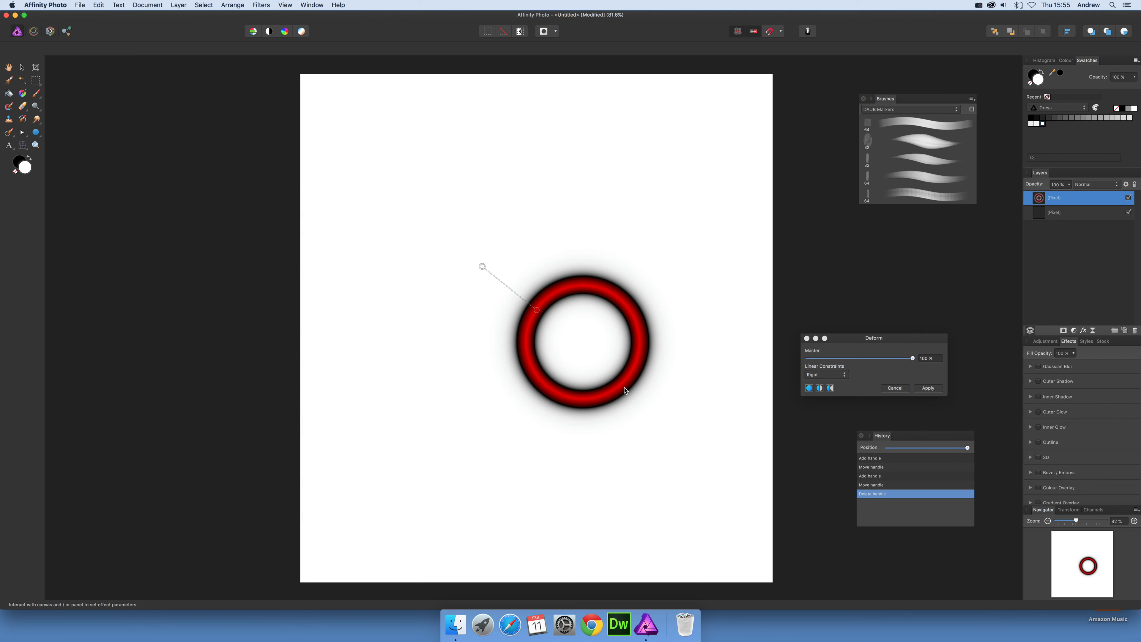
Deform the red ring into an irregular looped shape by adding and moving several Deform handles, and apply the filter
left_click_drag(625, 390, 493, 292)
left_click(579, 243)
left_click_drag(579, 243, 739, 283)
left_click(578, 236)
left_click(579, 237)
left_click_drag(579, 236, 565, 302)
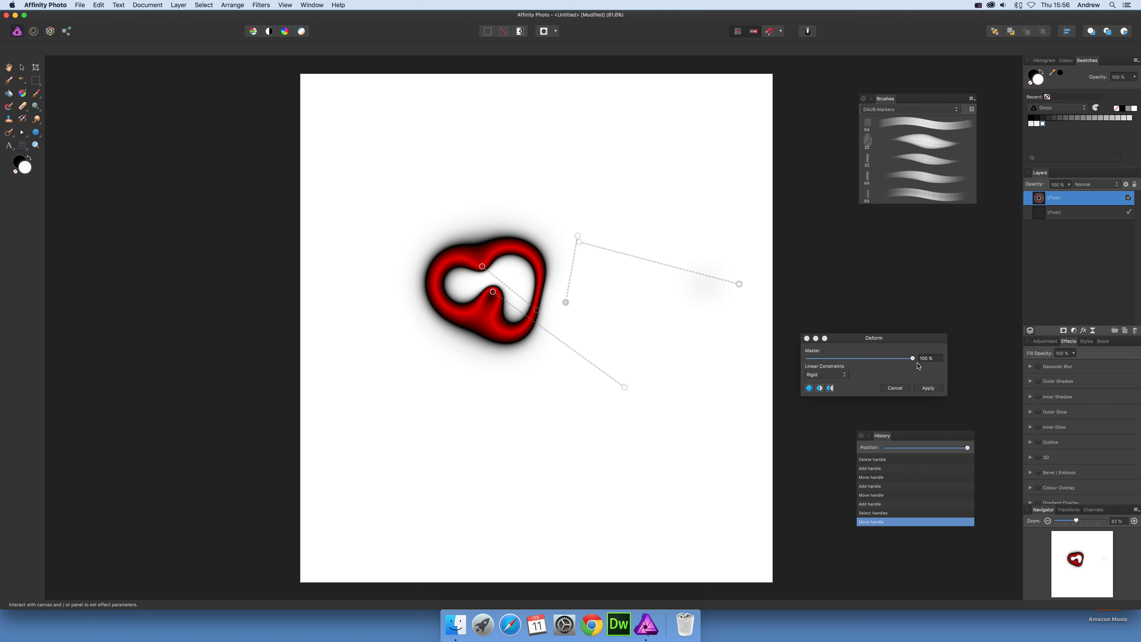
left_click_drag(882, 348, 781, 322)
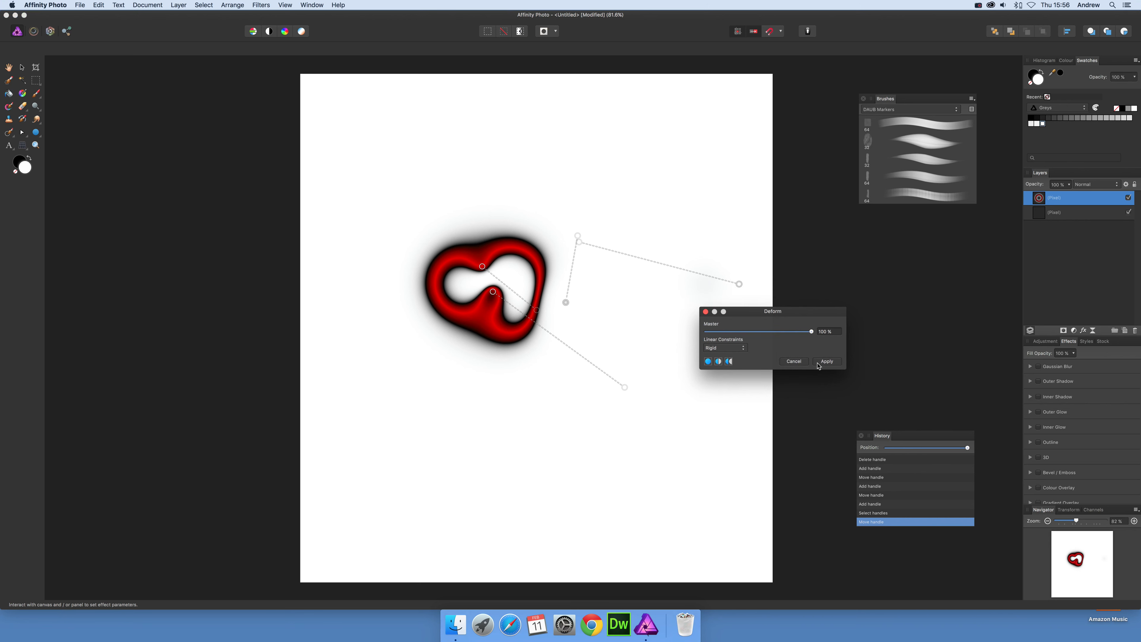
left_click(827, 361)
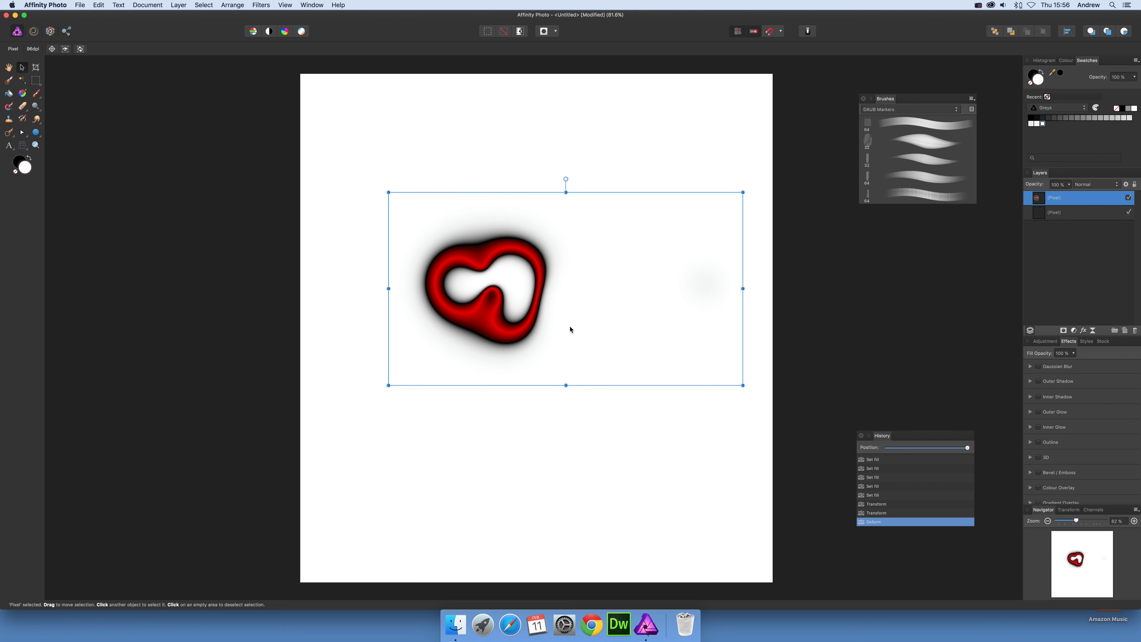
Duplicate the deformed shape into an overlapping cluster of seven and rotate individual copies to vary their orientation
left_click_drag(509, 332, 461, 392)
left_click_drag(483, 334, 682, 292)
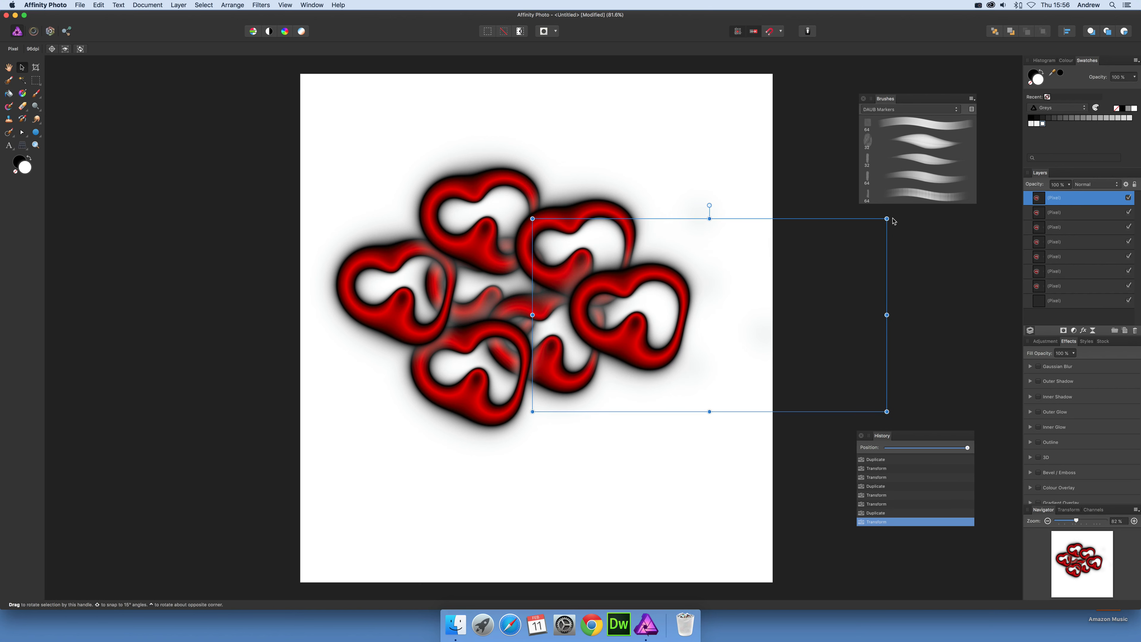
left_click_drag(892, 220, 777, 509)
left_click_drag(717, 284, 611, 362)
left_click(466, 189)
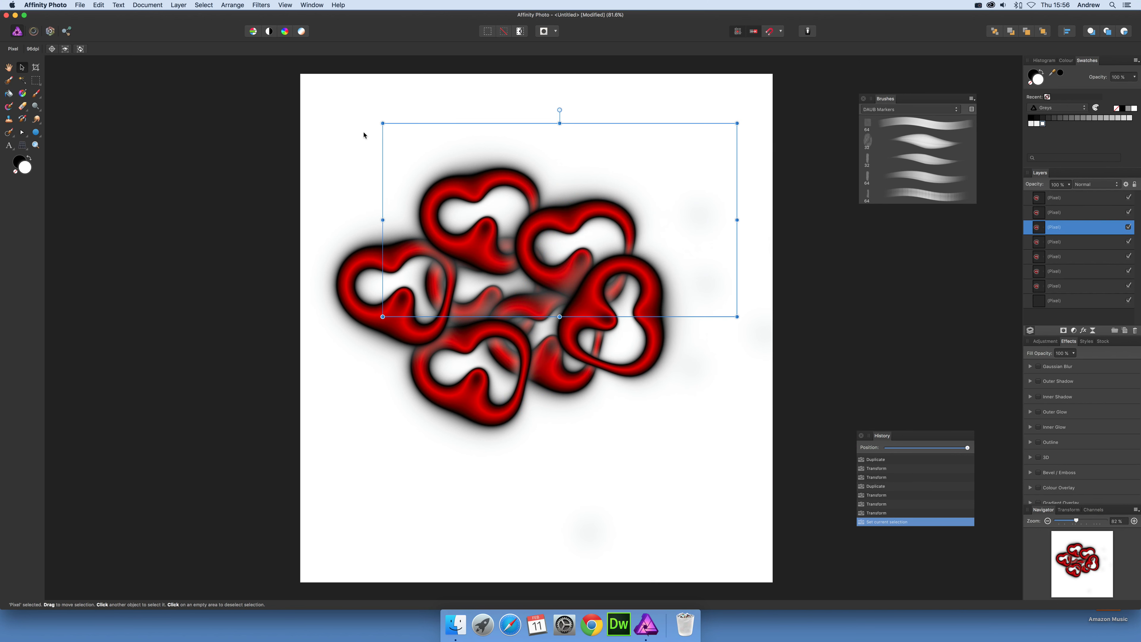
left_click_drag(381, 119, 443, 317)
Select all seven shapes and duplicate the cluster repeatedly, rotating some copies, until overlapping shapes cover the canvas
left_click_drag(296, 153, 754, 486)
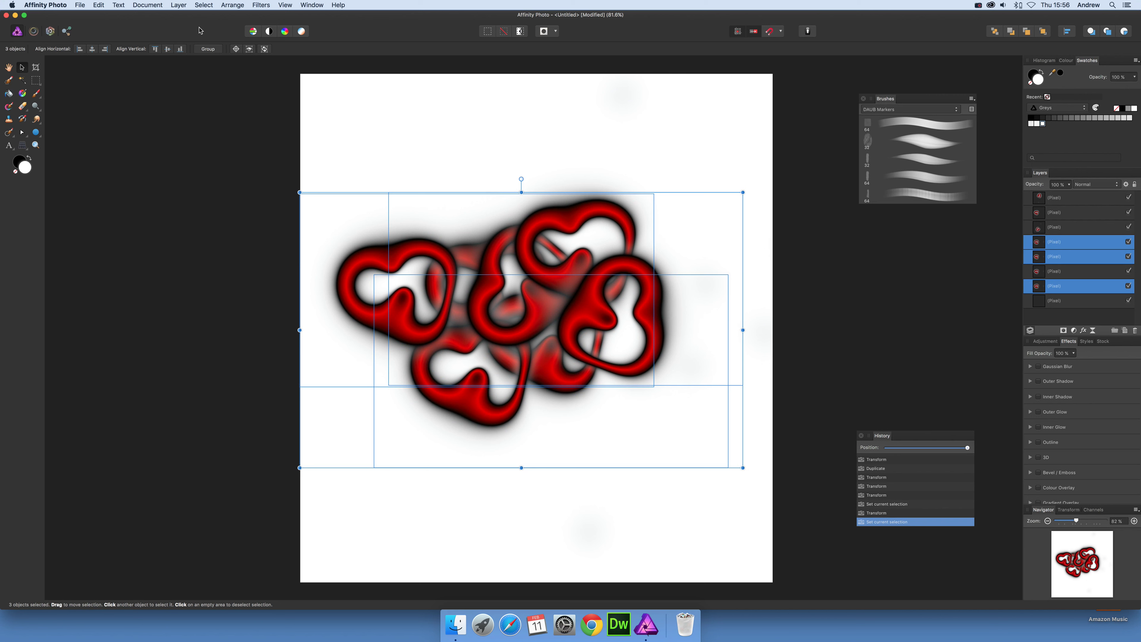
left_click(1057, 201)
left_click(1080, 287, "shift")
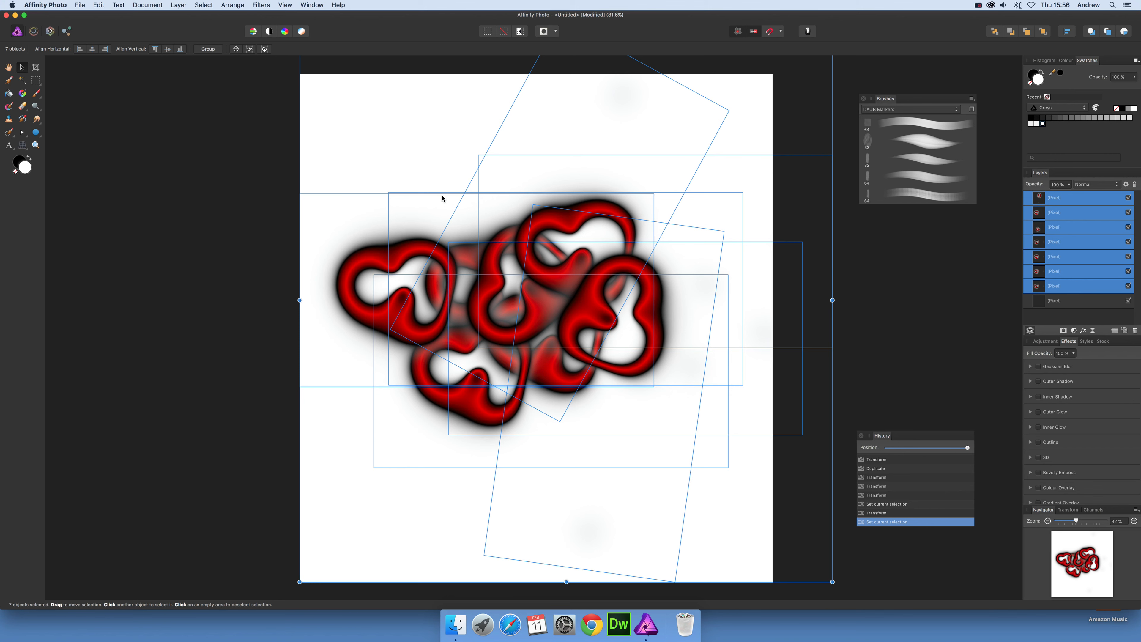
left_click_drag(533, 266, 542, 465)
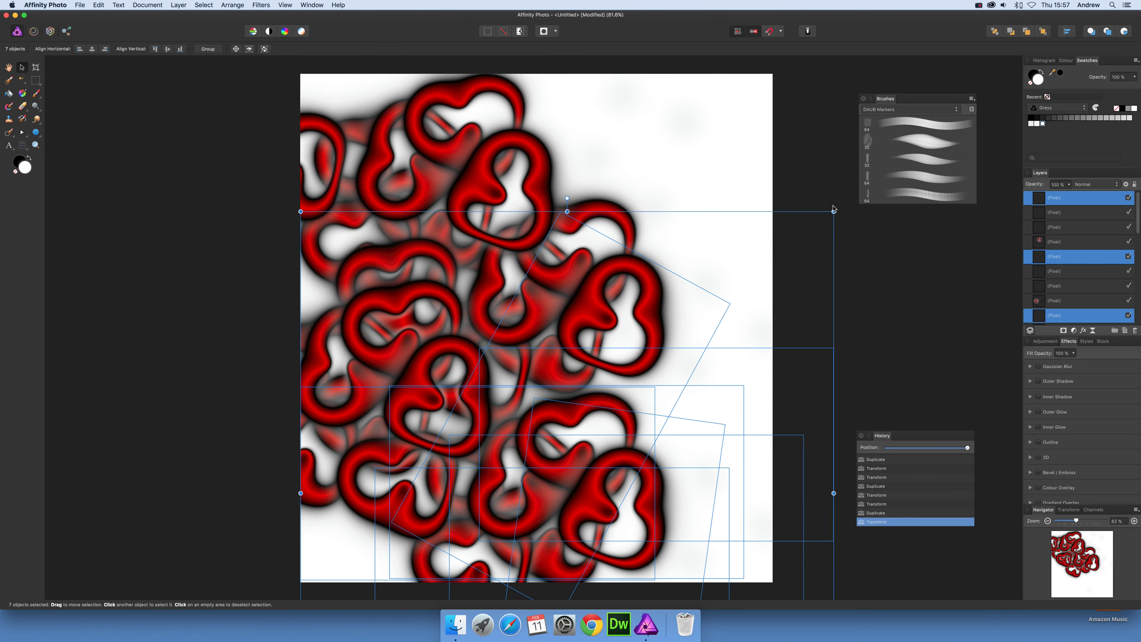
left_click_drag(838, 209, 864, 570)
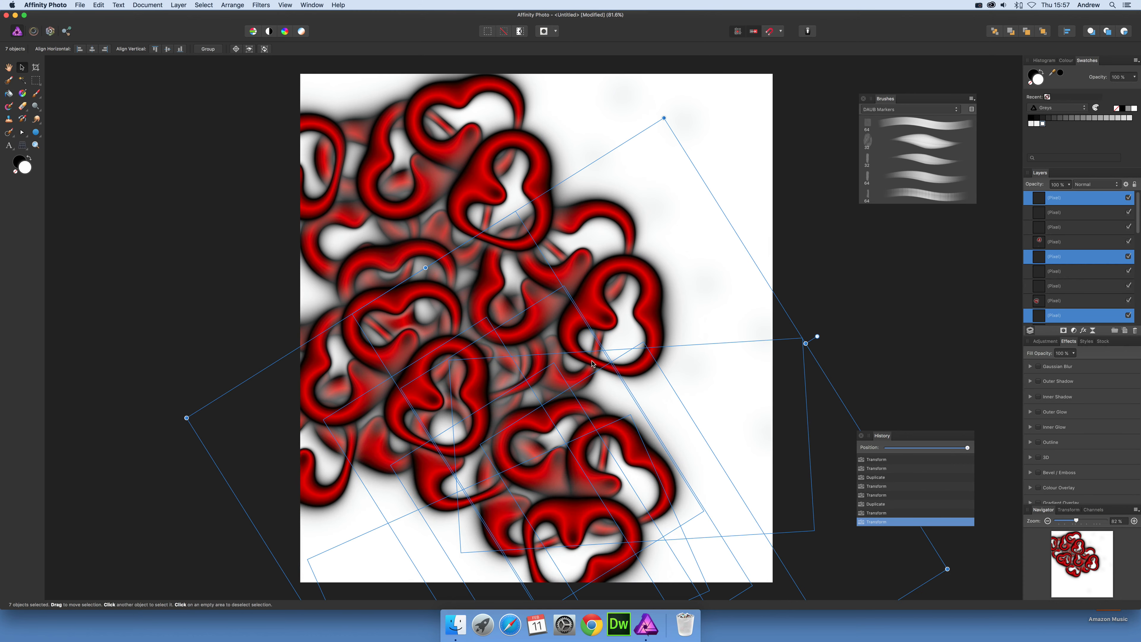
left_click_drag(580, 412, 361, 58)
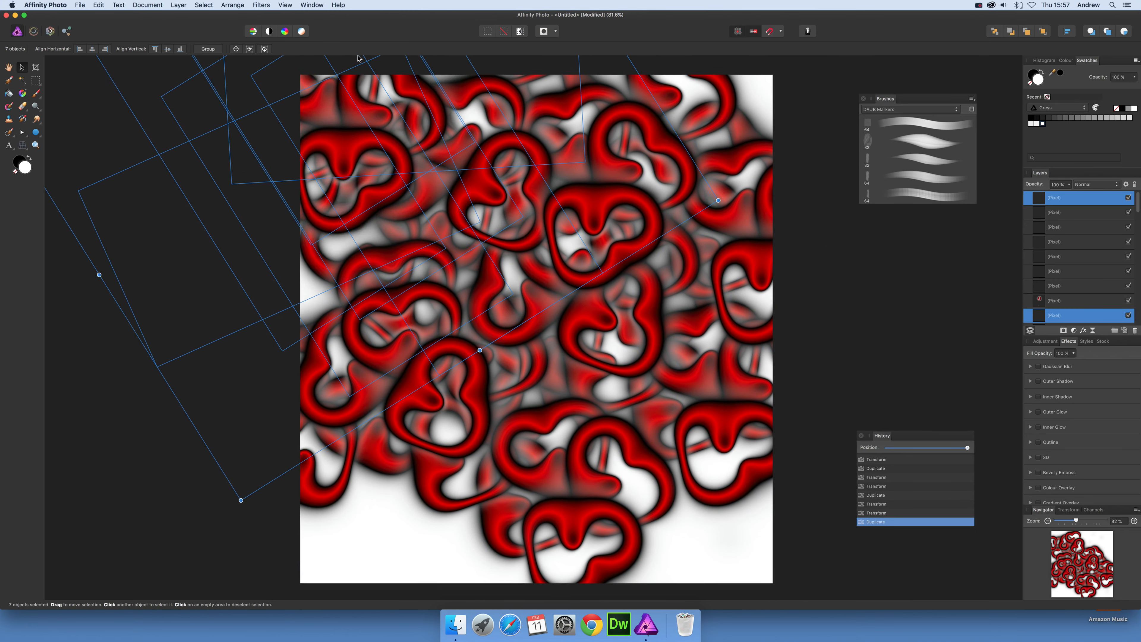
left_click_drag(370, 114, 453, 539)
left_click_drag(480, 496, 774, 523)
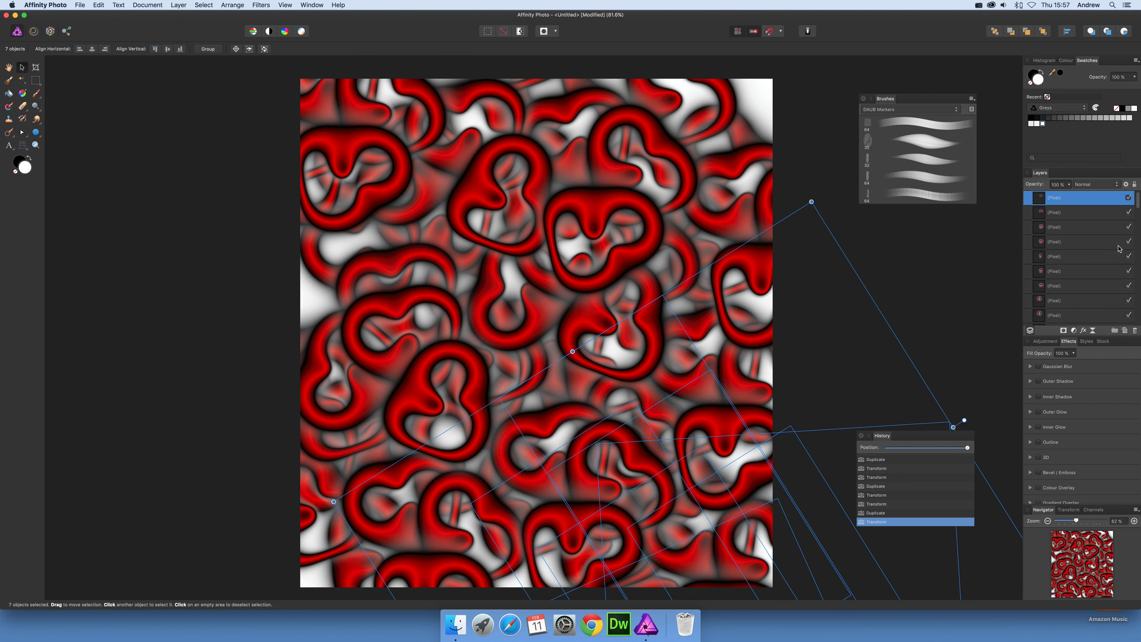
Select every shape layer above the background layer and merge them into a single pixel layer
scroll(1098, 236, "down", 5)
scroll(1108, 263, "down", 3)
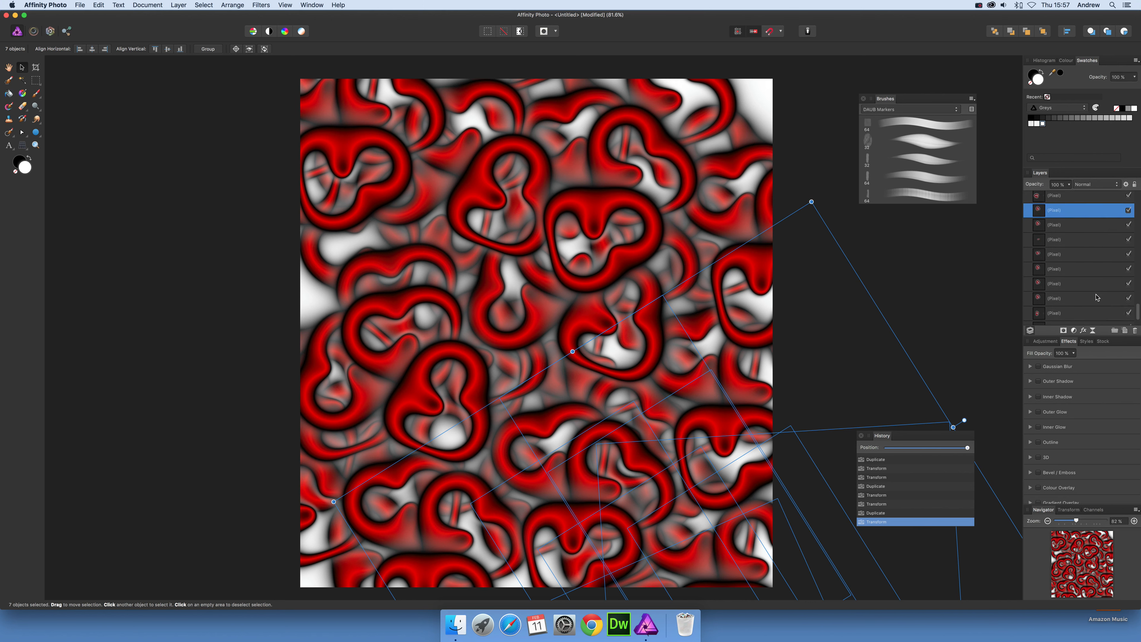
left_click(1082, 305, "shift")
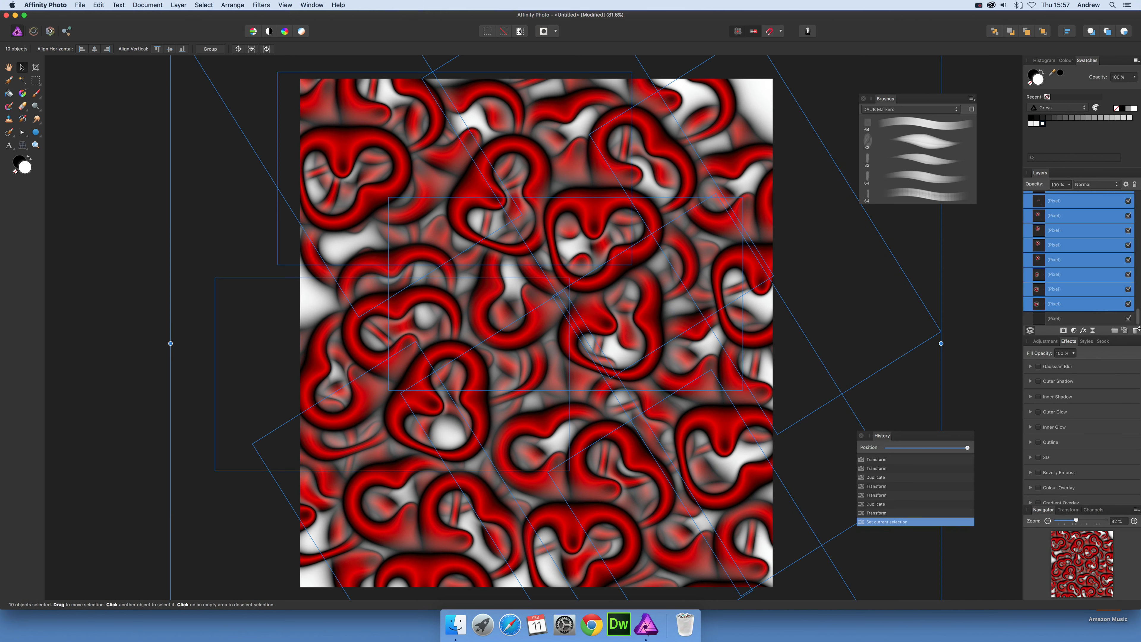
left_click_drag(1138, 321, 1139, 304)
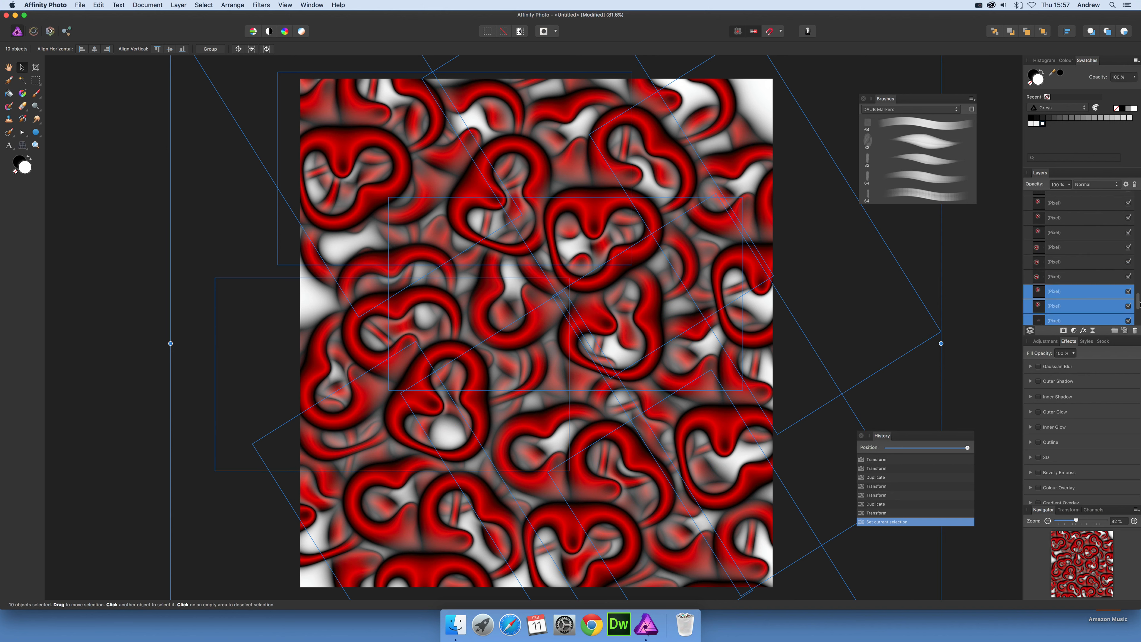
scroll(1098, 292, "down", 5)
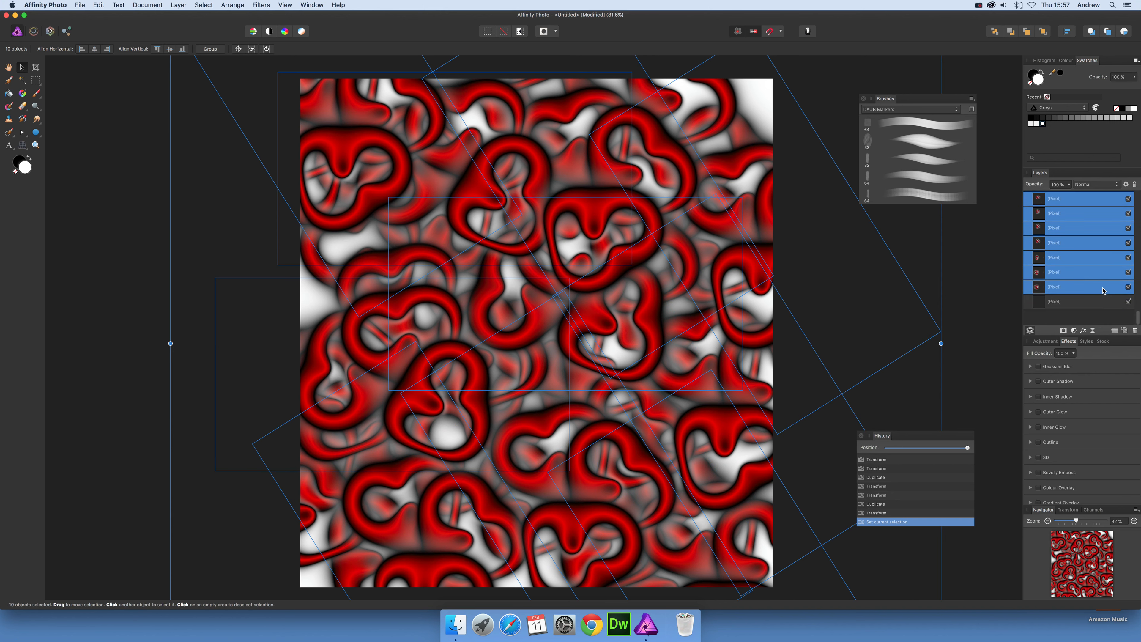
left_click(1107, 308)
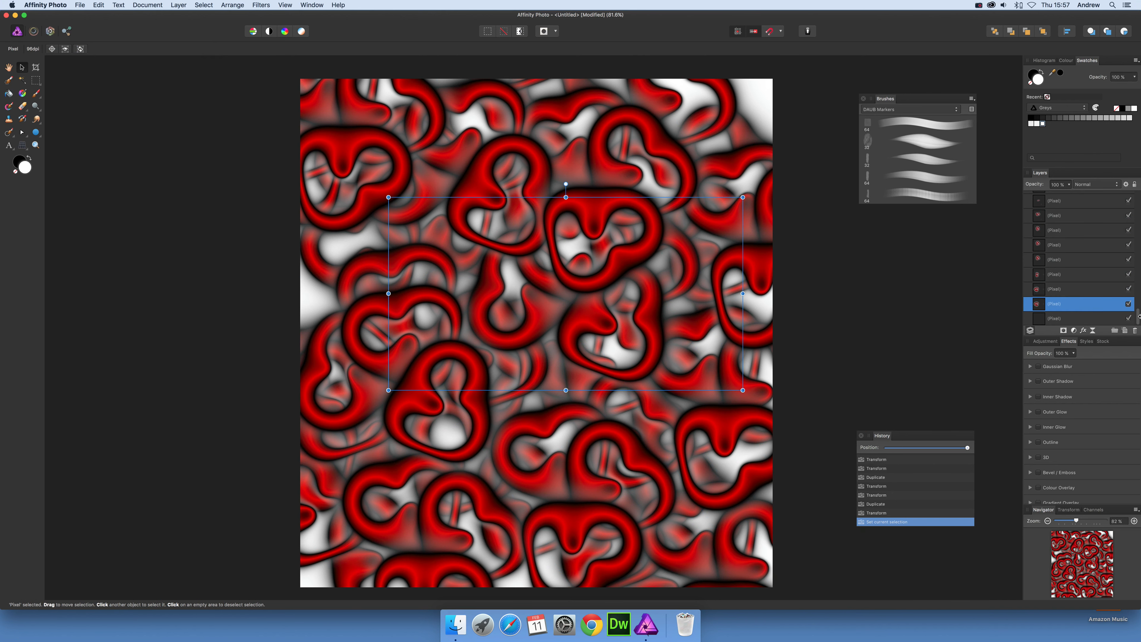
left_click_drag(1139, 317, 1139, 198)
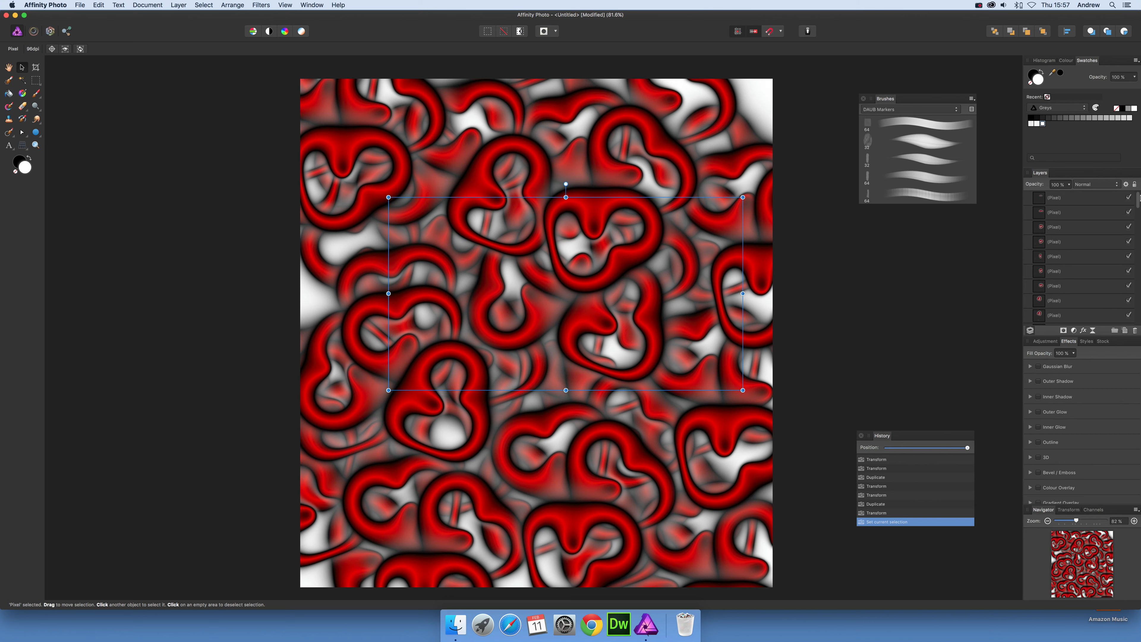
left_click(1083, 198, "shift")
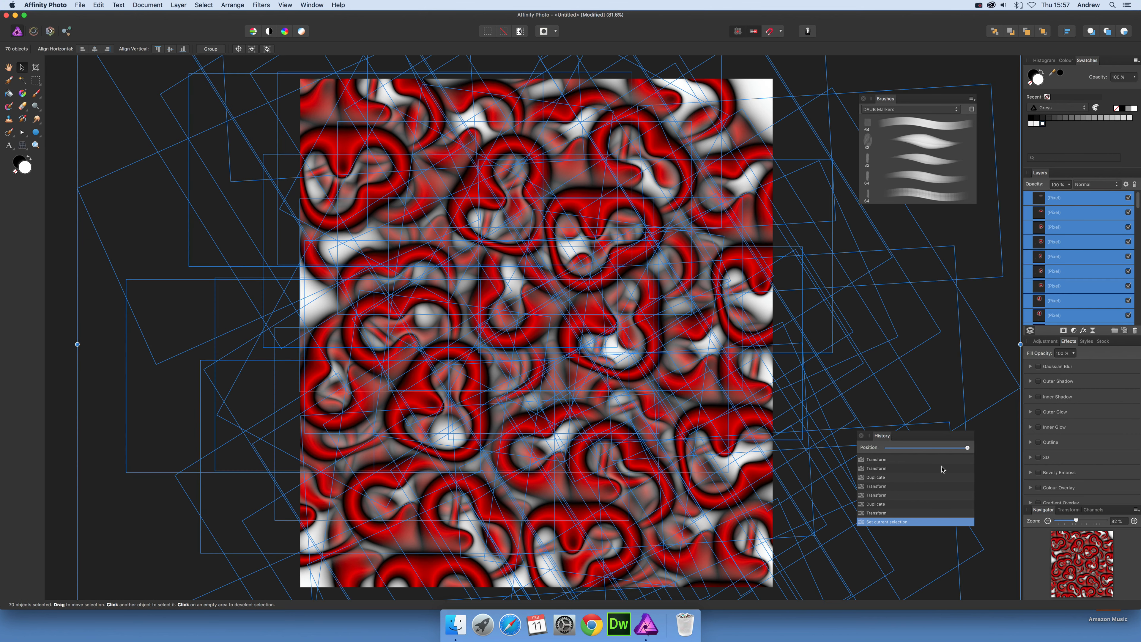
left_click(178, 5)
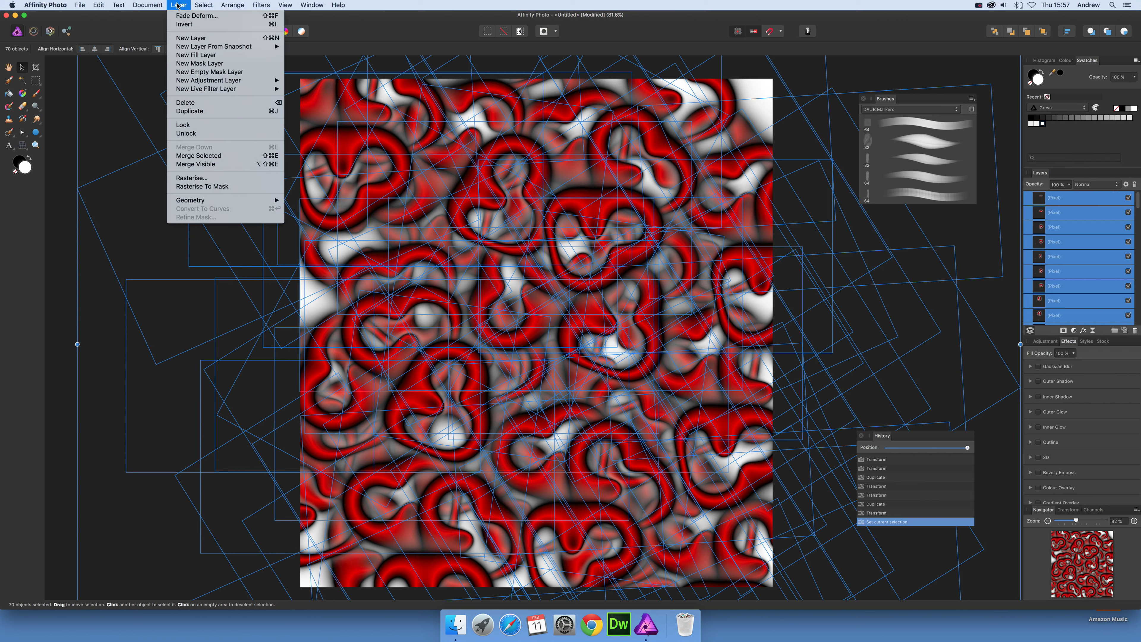
left_click(185, 156)
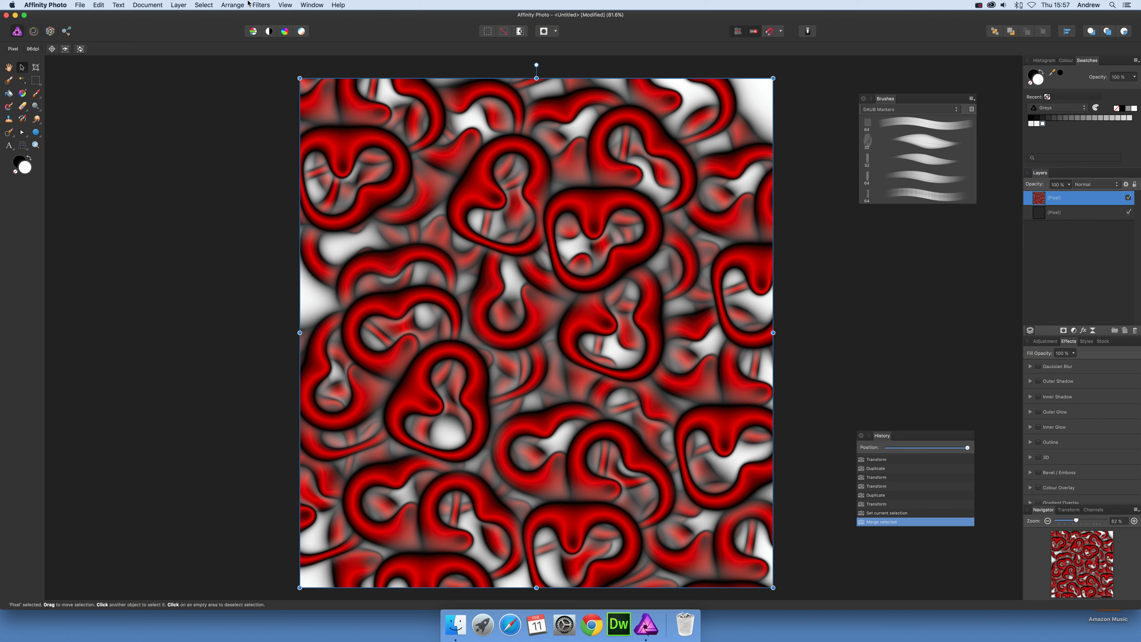
Try the Deform filter on the merged pattern, stretching it strongly towards the canvas edges with five handles
left_click(267, 5)
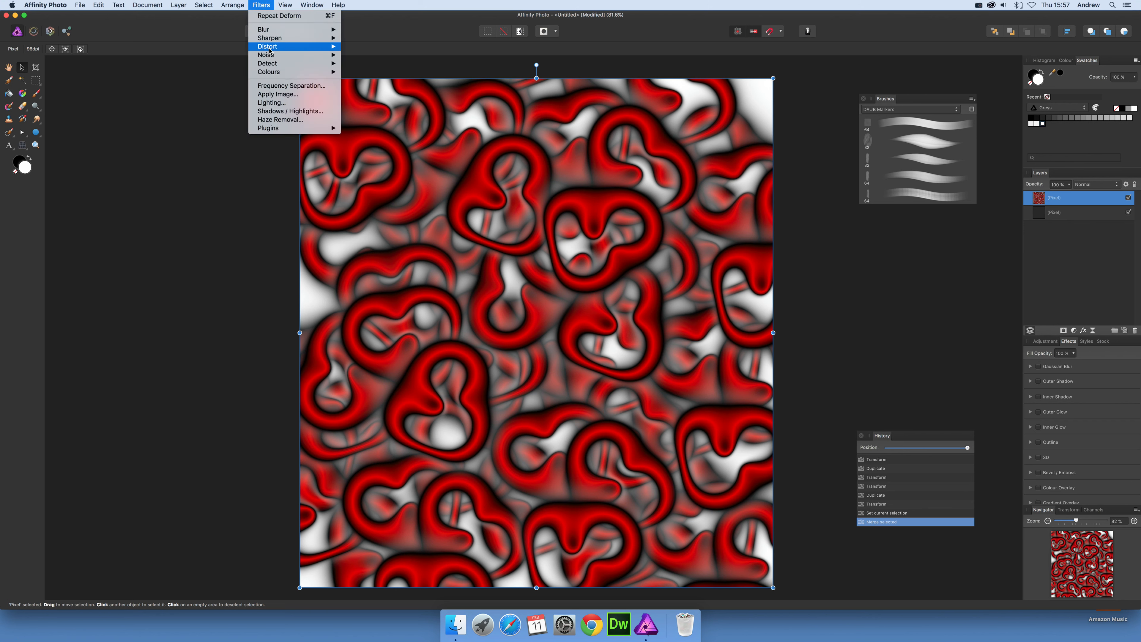
mouse_move(270, 46)
left_click(363, 47)
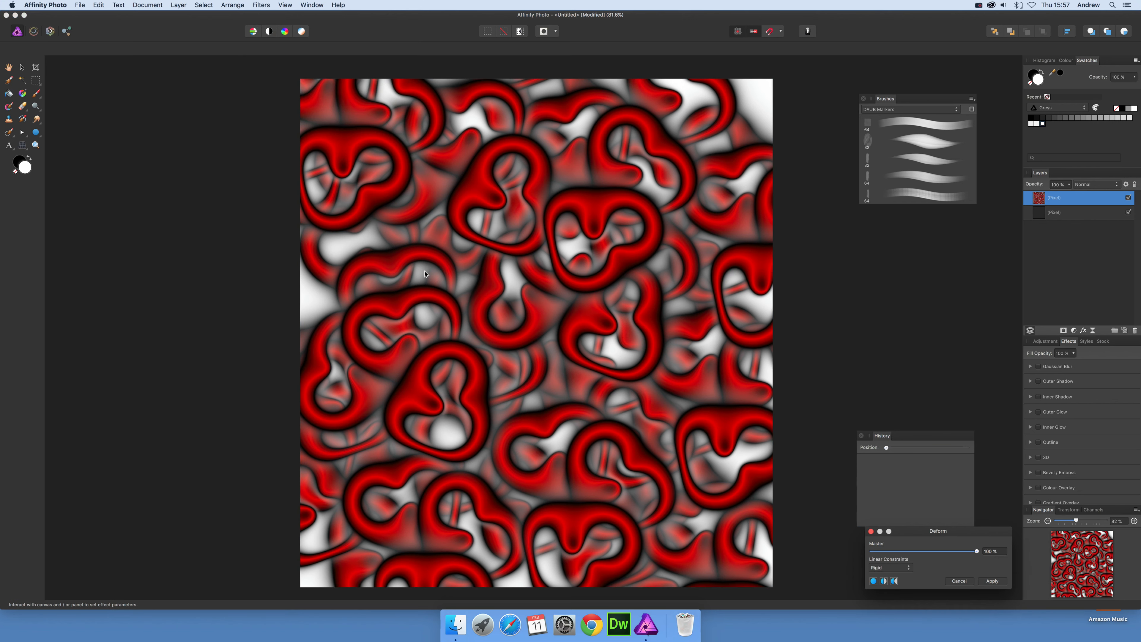
left_click_drag(444, 244, 434, 201)
left_click_drag(504, 251, 690, 142)
left_click_drag(653, 220, 751, 564)
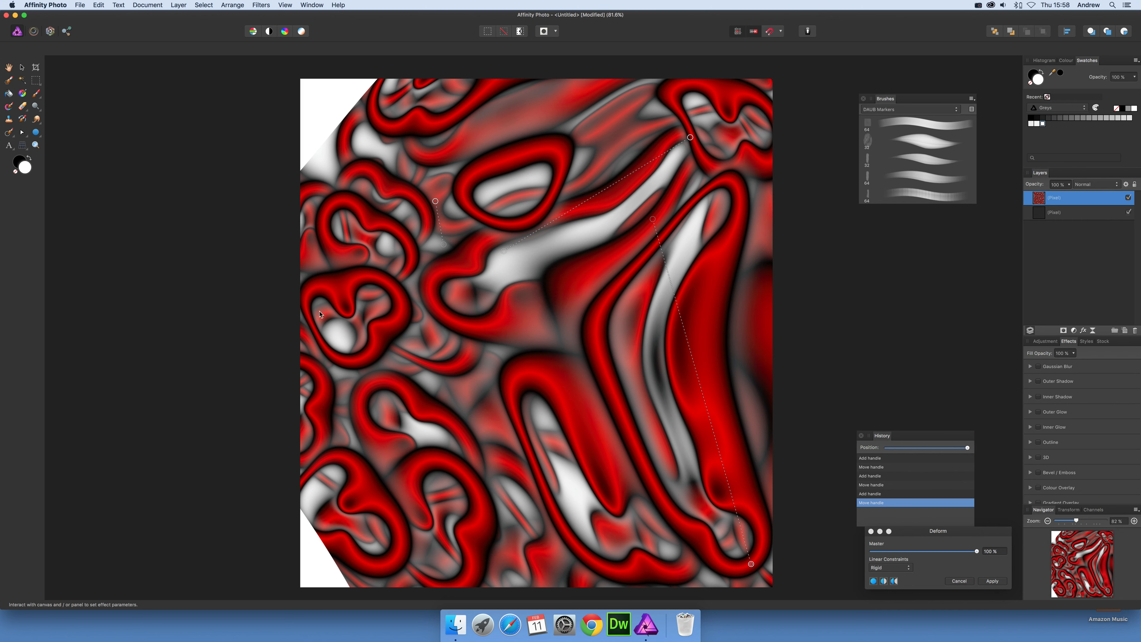
left_click_drag(464, 407, 336, 564)
left_click(403, 283)
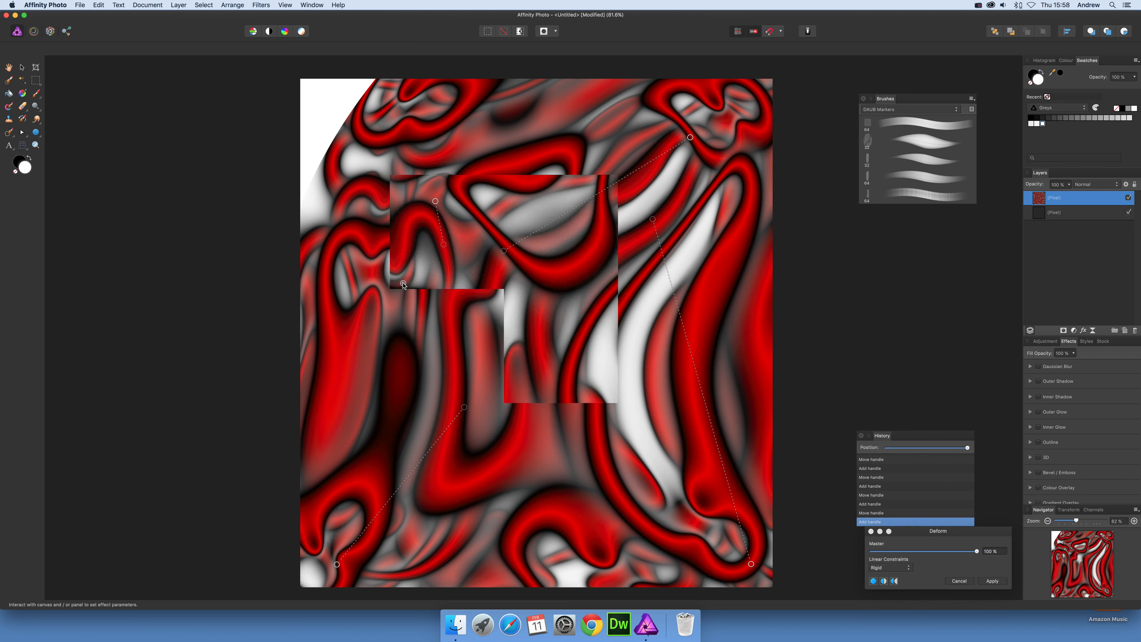
left_click_drag(403, 283, 285, 96)
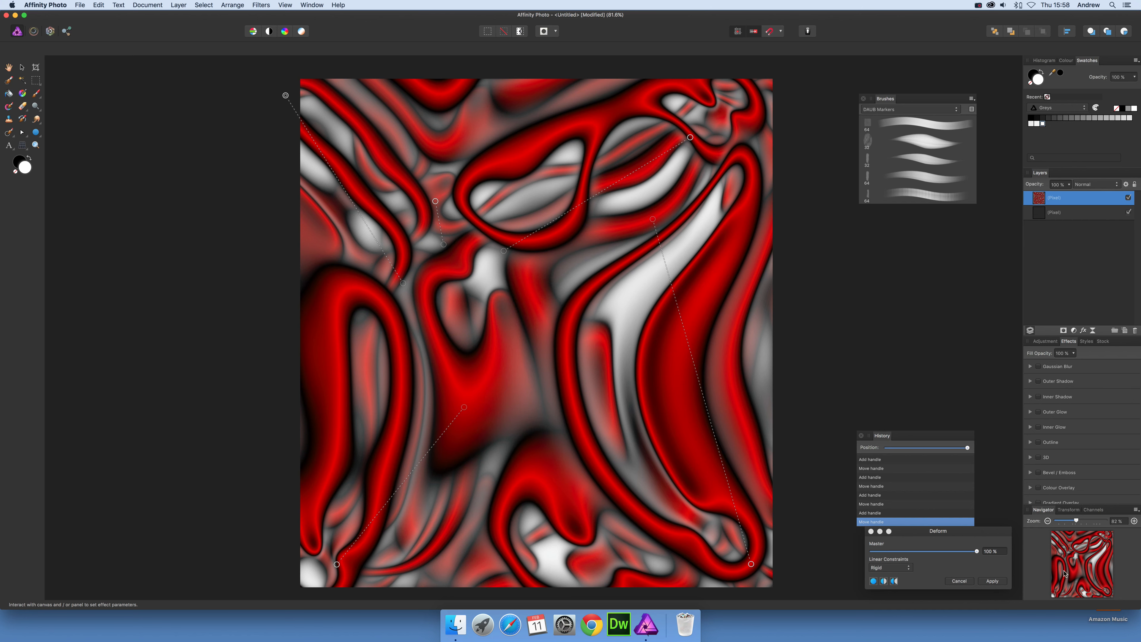
left_click(992, 581)
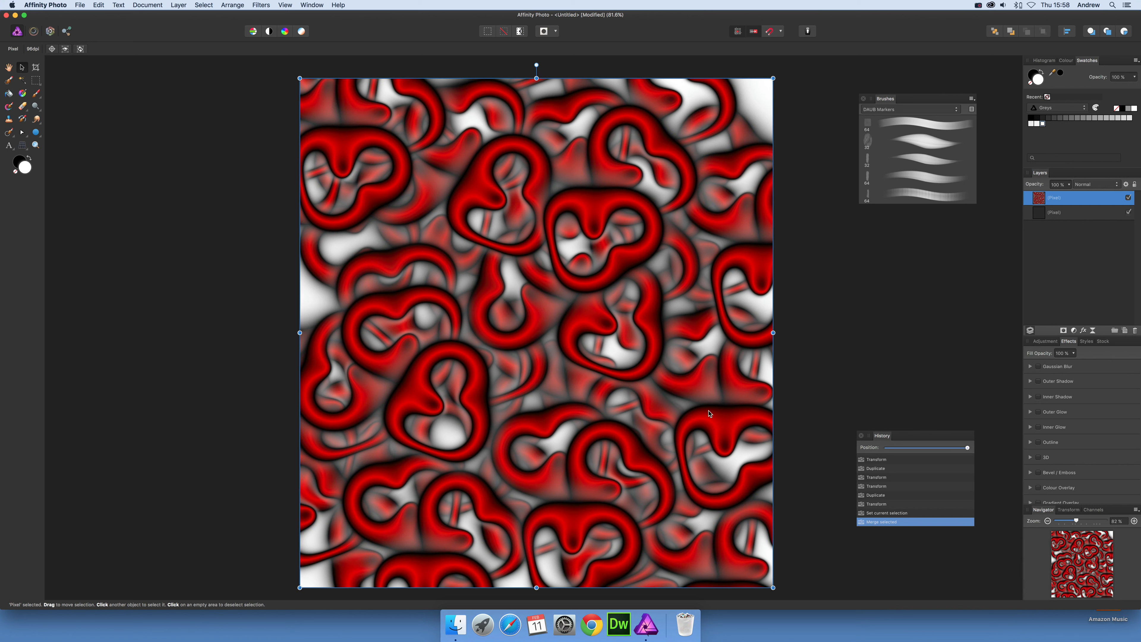
Add a Black & White adjustment above the merged pattern with Red set to 211%
left_click(147, 5)
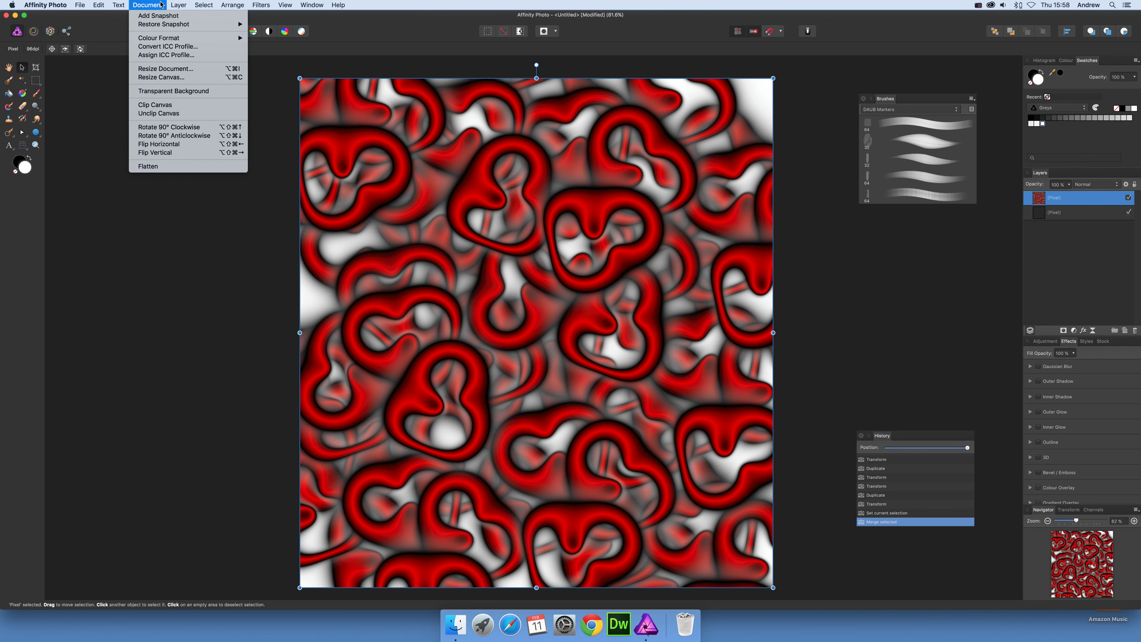
mouse_move(176, 5)
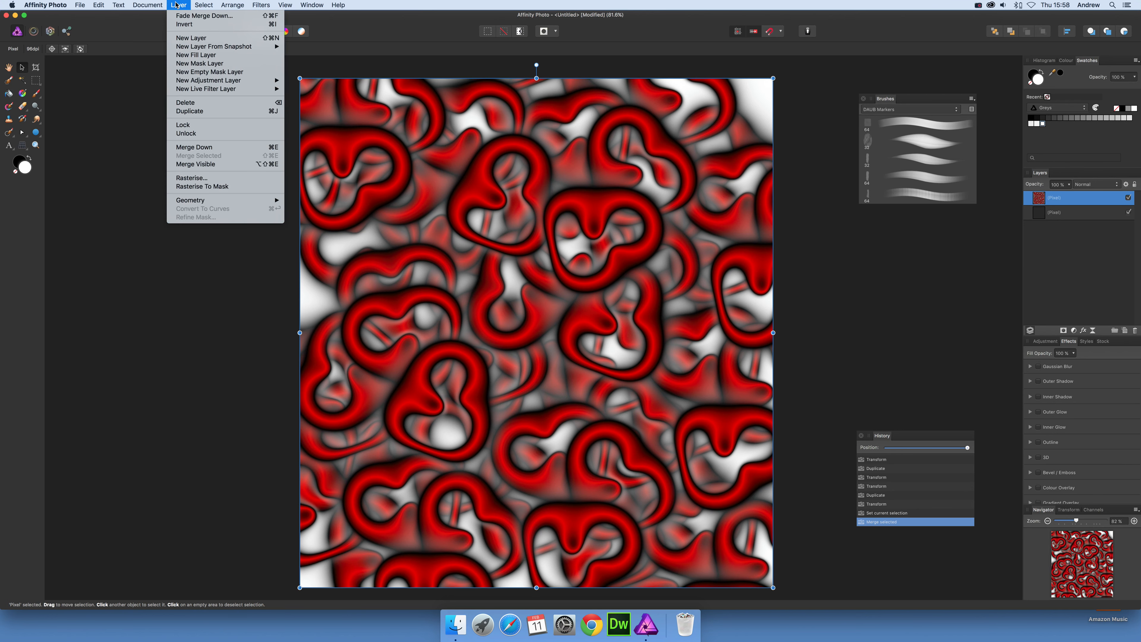
mouse_move(182, 82)
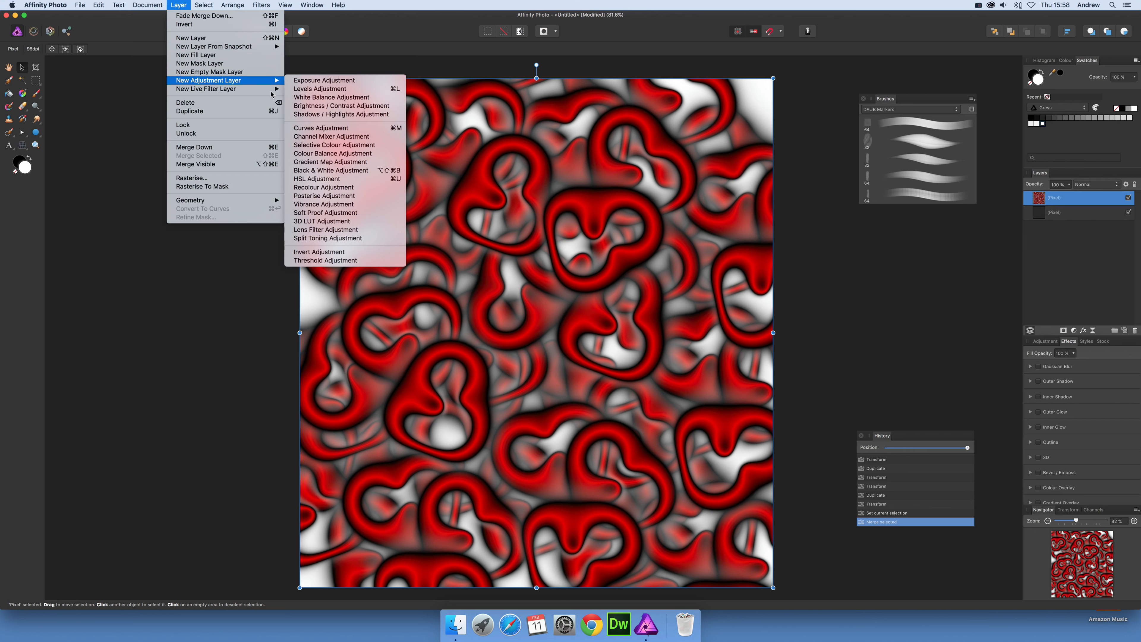
left_click(328, 173)
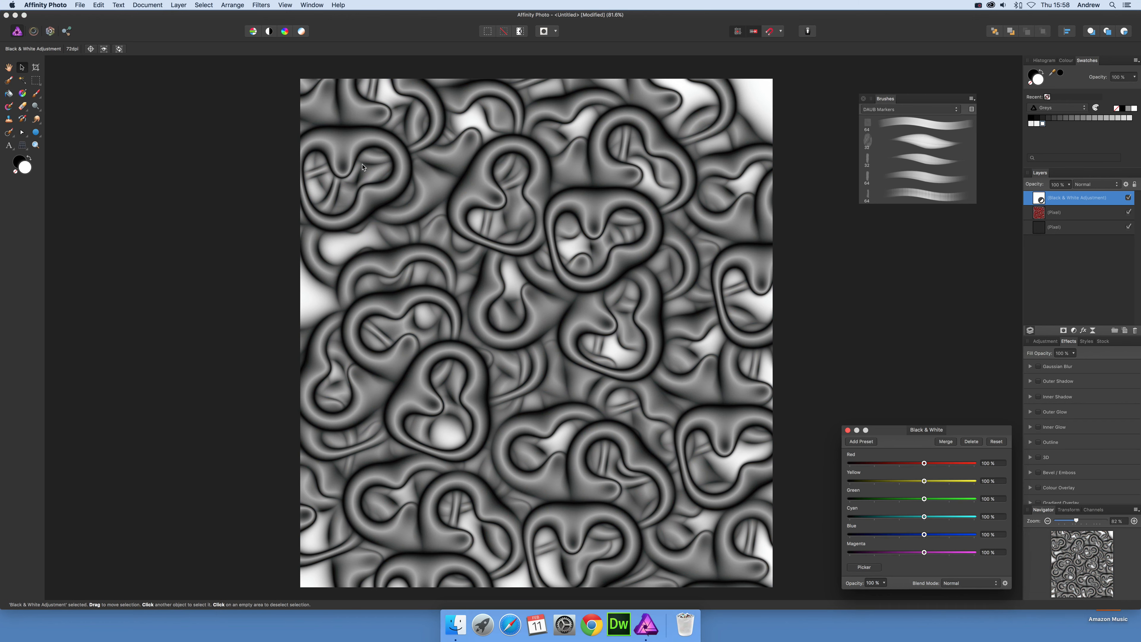
left_click_drag(919, 465, 952, 467)
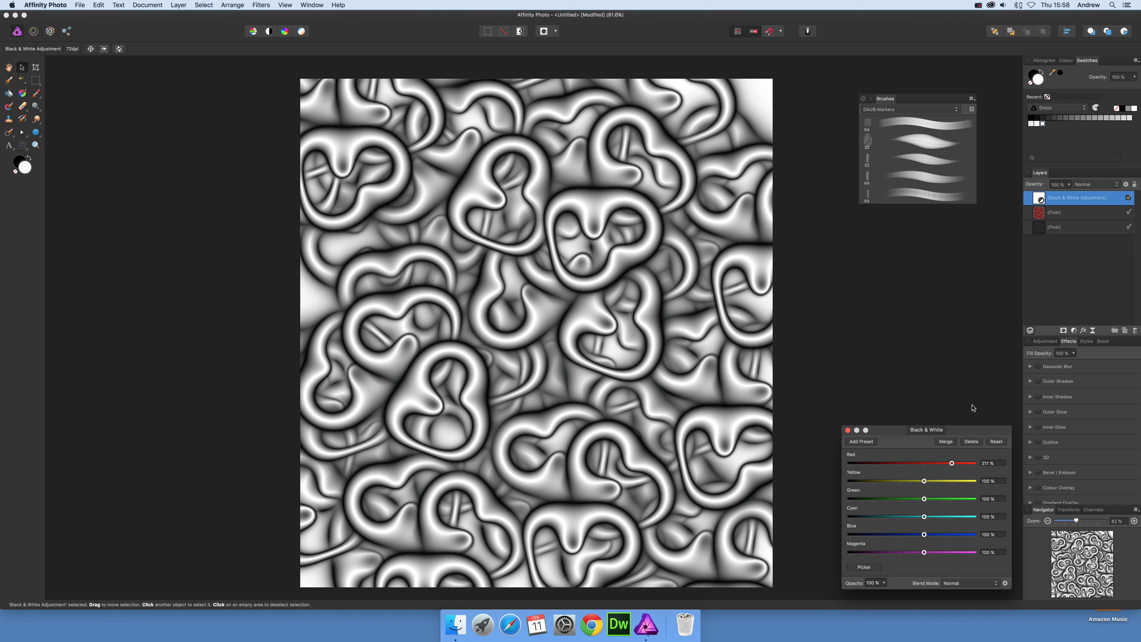
left_click(972, 414)
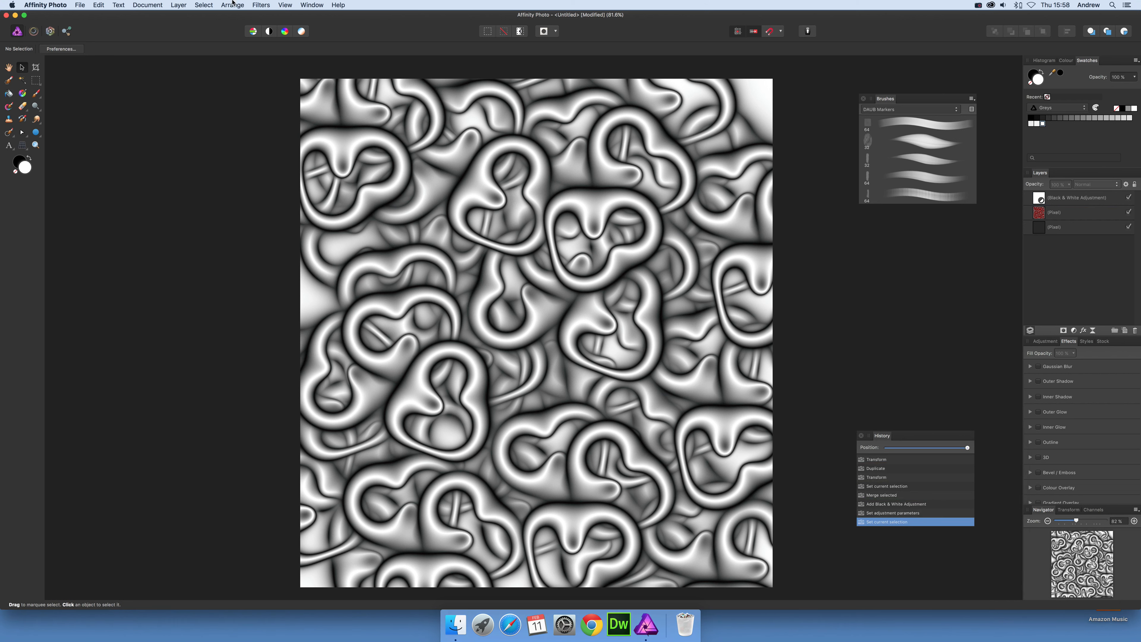
Merge the visible layers into a new top layer, and select it together with the Black & White adjustment and red pattern layers
left_click(178, 5)
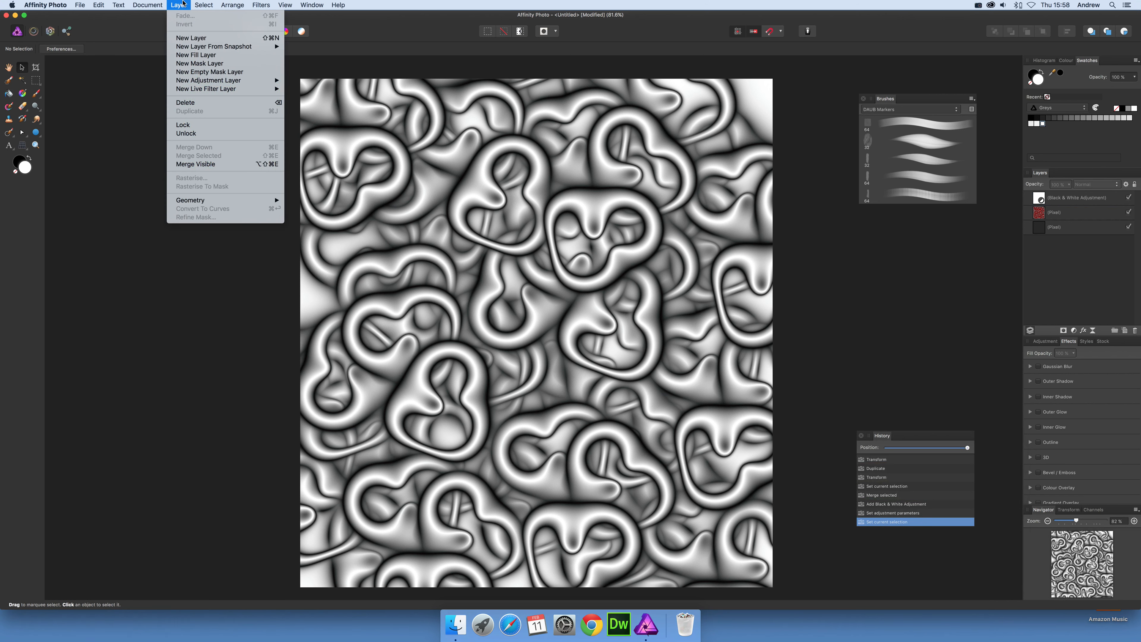
left_click(198, 164)
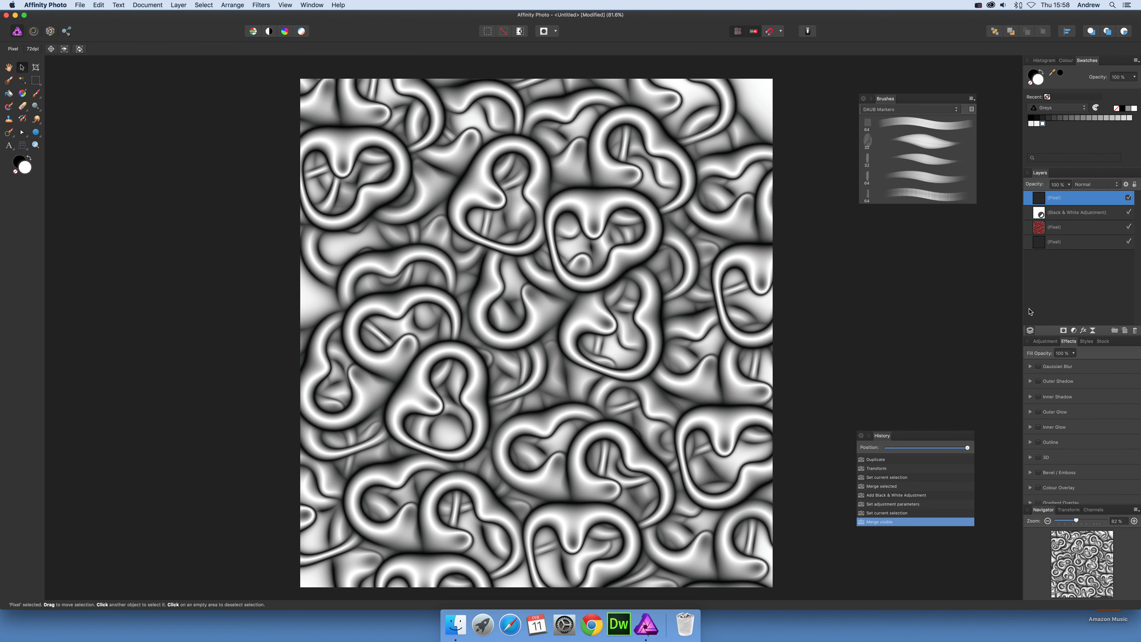
left_click(1063, 228, "shift")
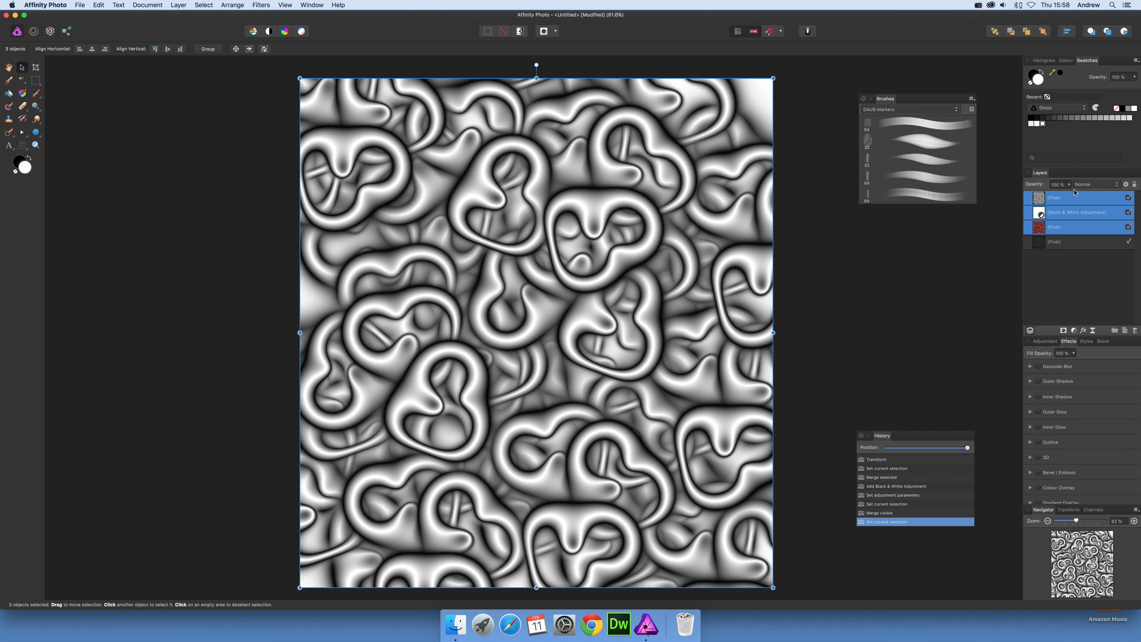
Merge the visible layers into another new top pixel layer and hide the four layers beneath it
left_click(1068, 243, "shift")
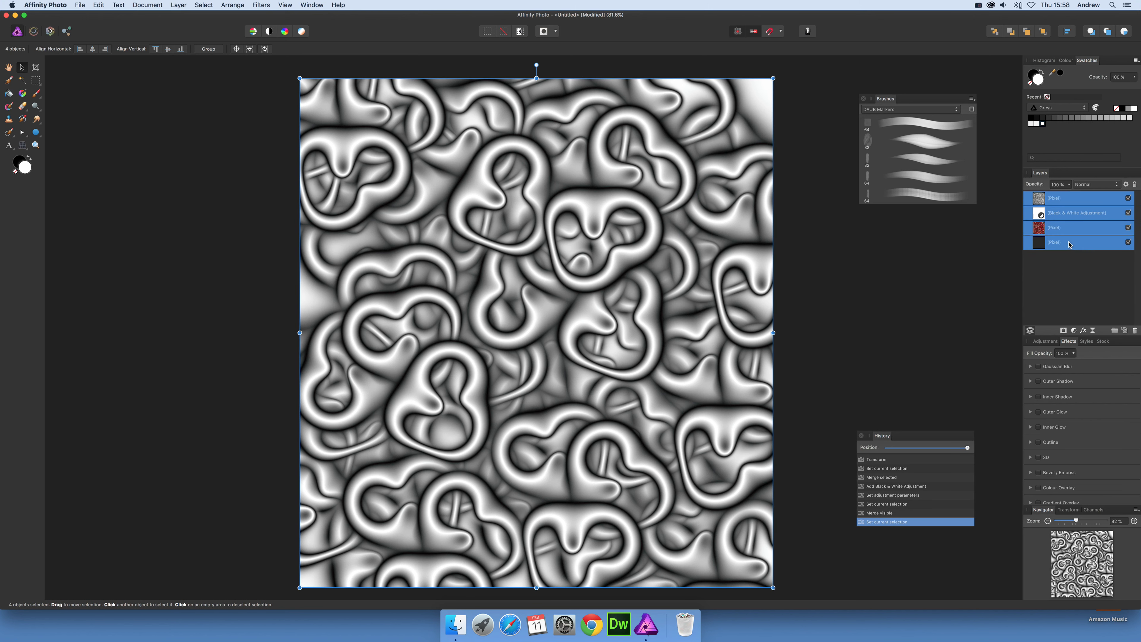
left_click(178, 5)
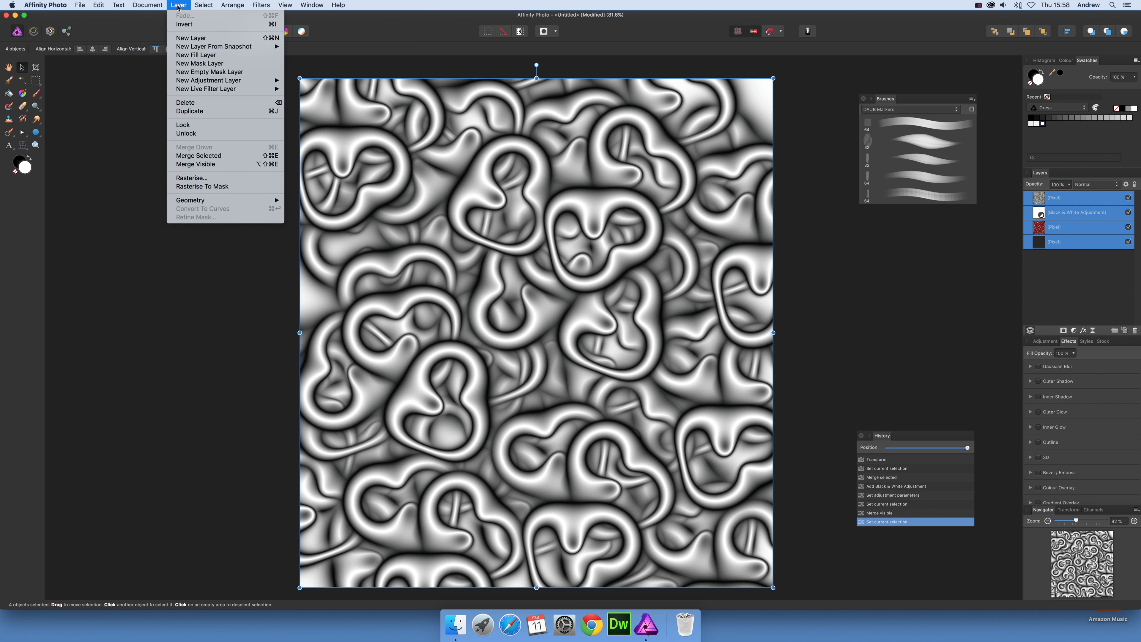
left_click(202, 165)
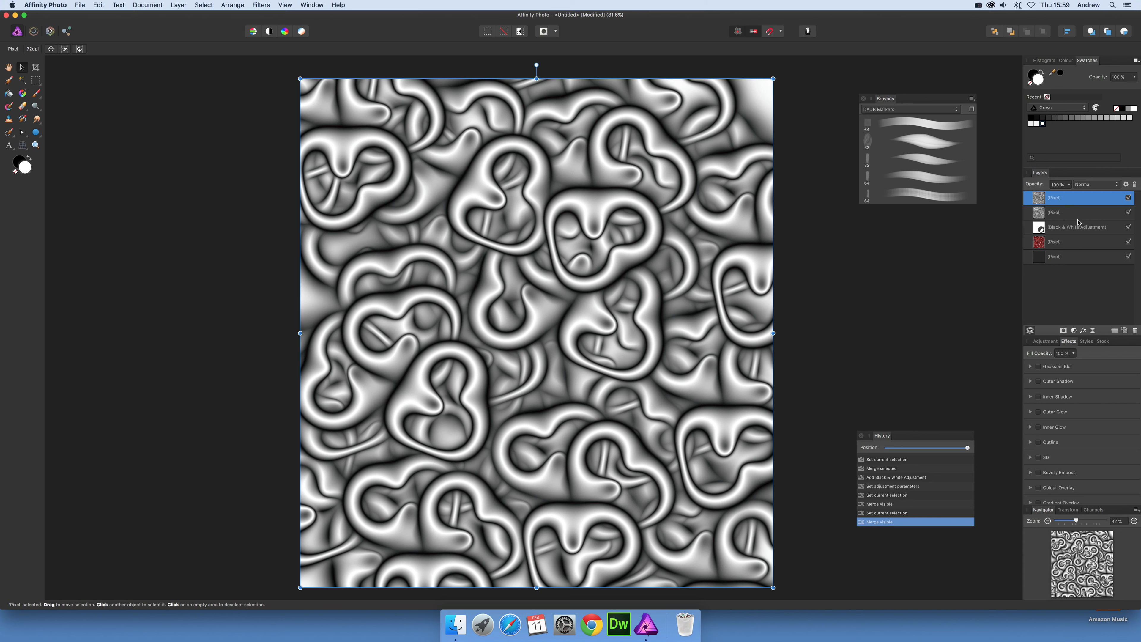
left_click(1129, 213)
left_click(1129, 227)
left_click(1129, 242)
left_click(1130, 256)
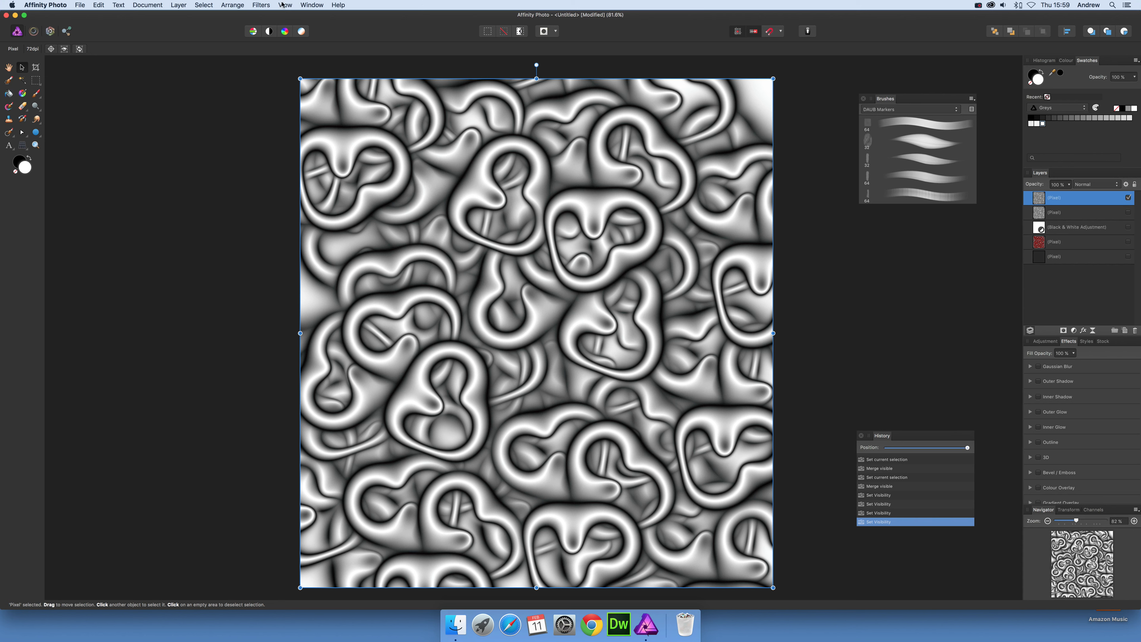
Apply a single-plane Perspective filter to the merged top layer, pulling both upper corners far outward beyond the canvas
left_click(260, 5)
mouse_move(329, 47)
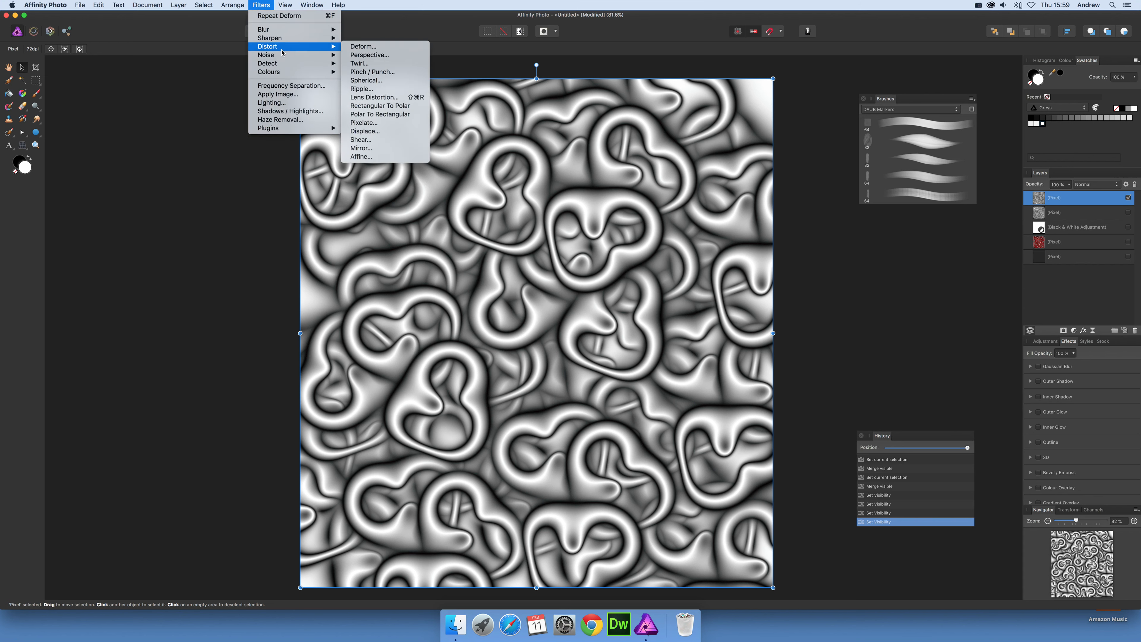
left_click(369, 56)
left_click_drag(301, 79, 141, 17)
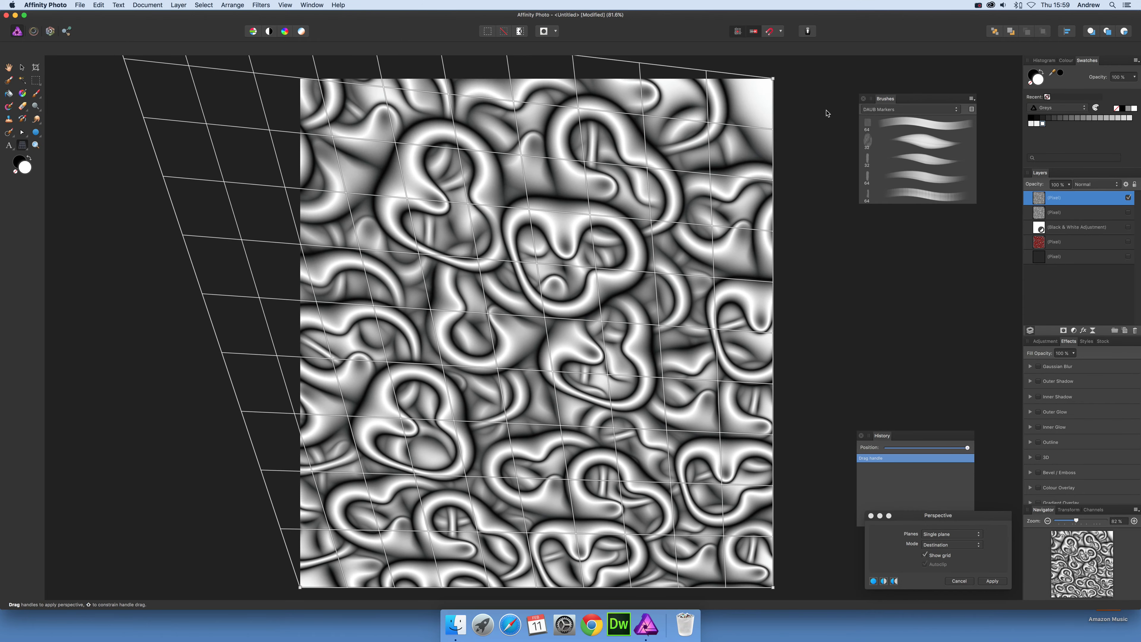
left_click_drag(773, 82, 1015, 79)
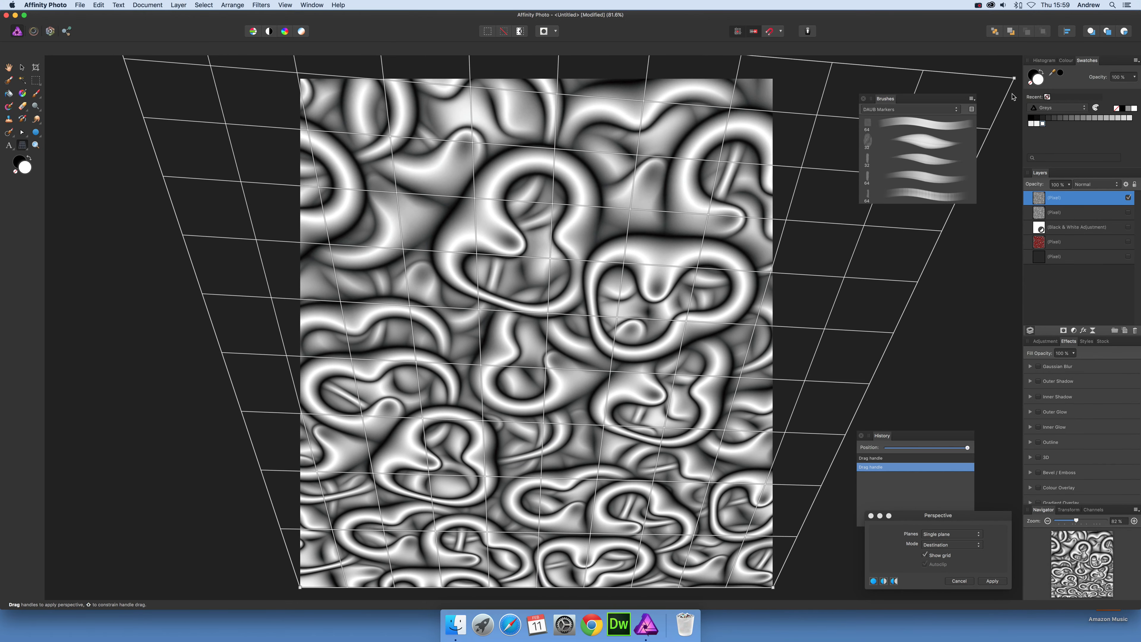
left_click(992, 581)
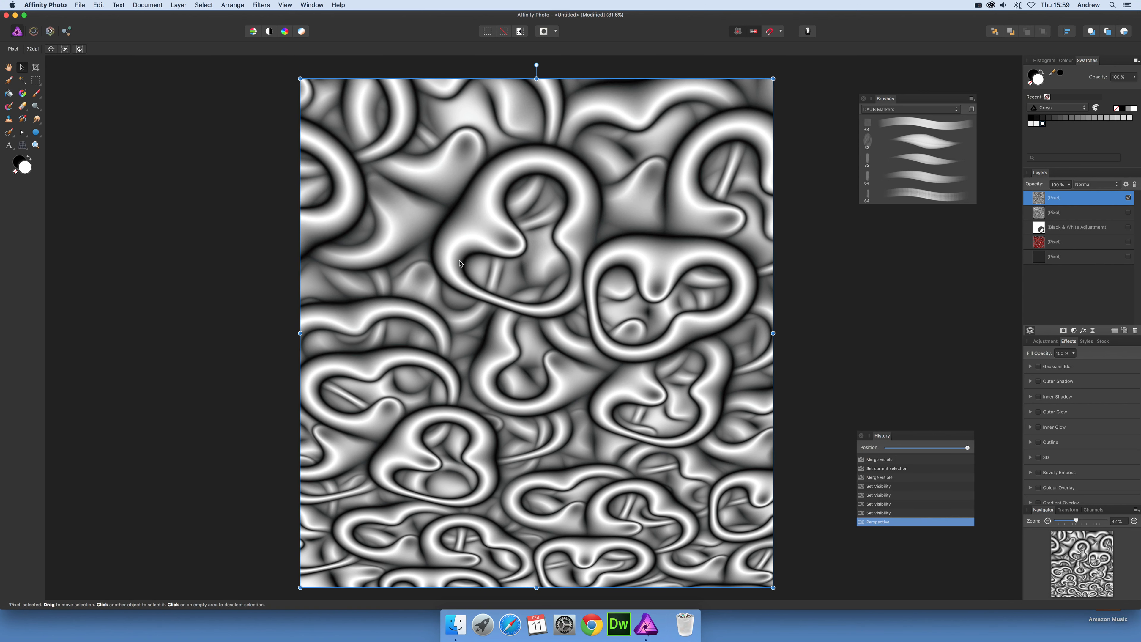